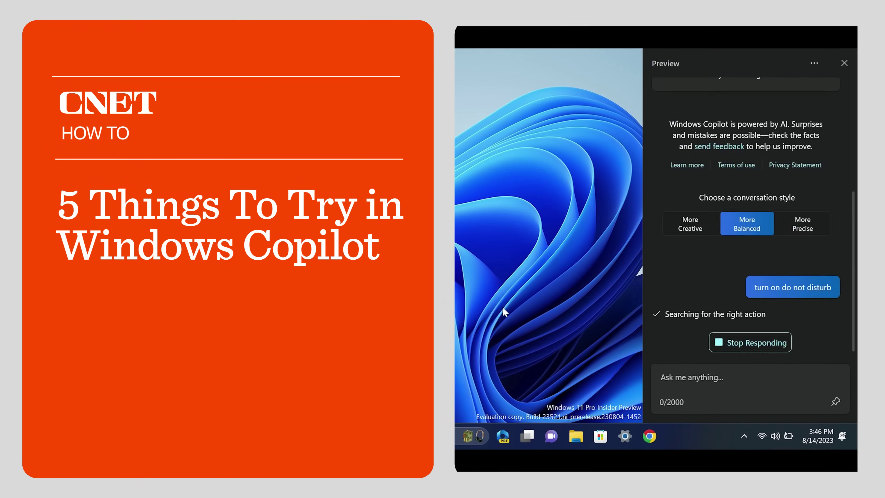
Reach Windows Update > Windows Insider Program, expand the Insider channel choices, then bring up Copilot
type("turn off do")
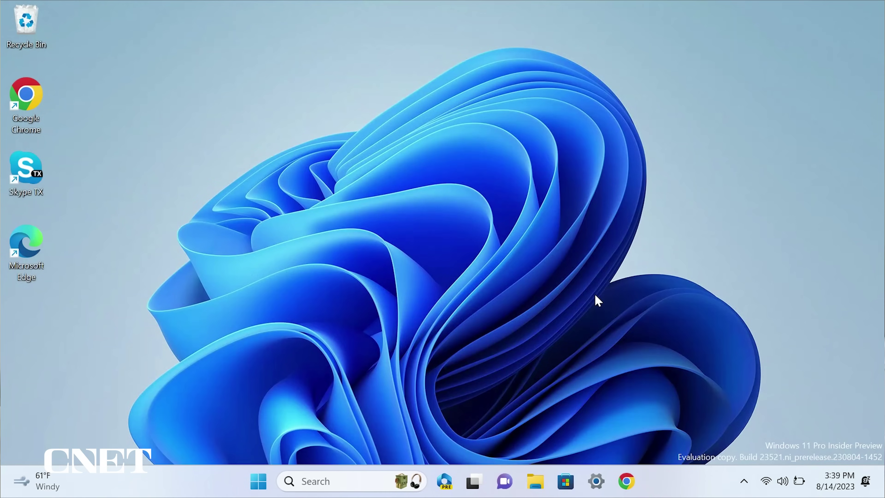
left_click(596, 481)
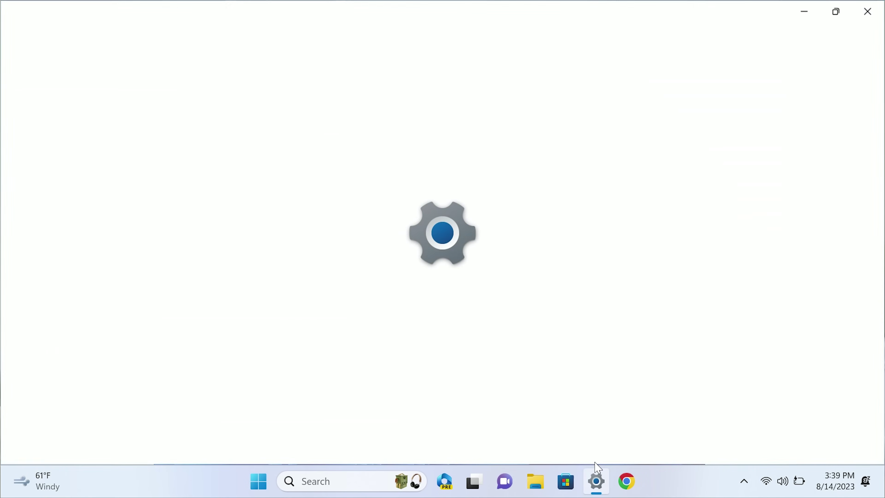
left_click(47, 453)
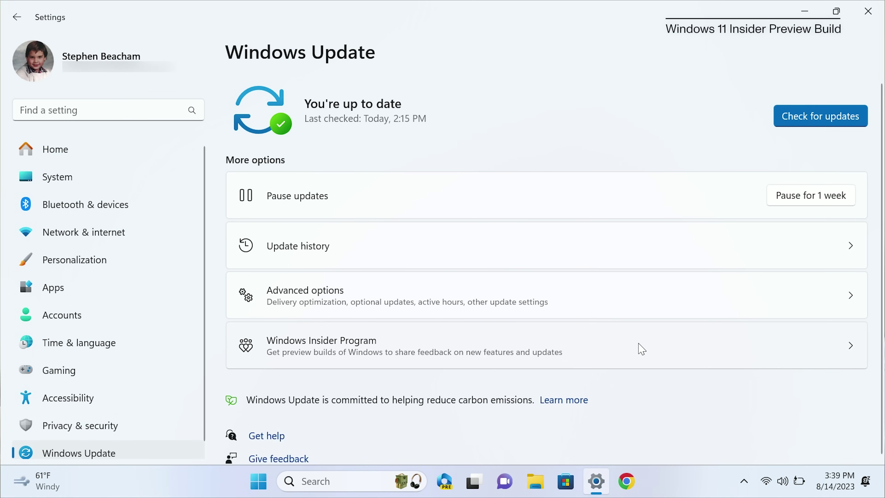
left_click(714, 337)
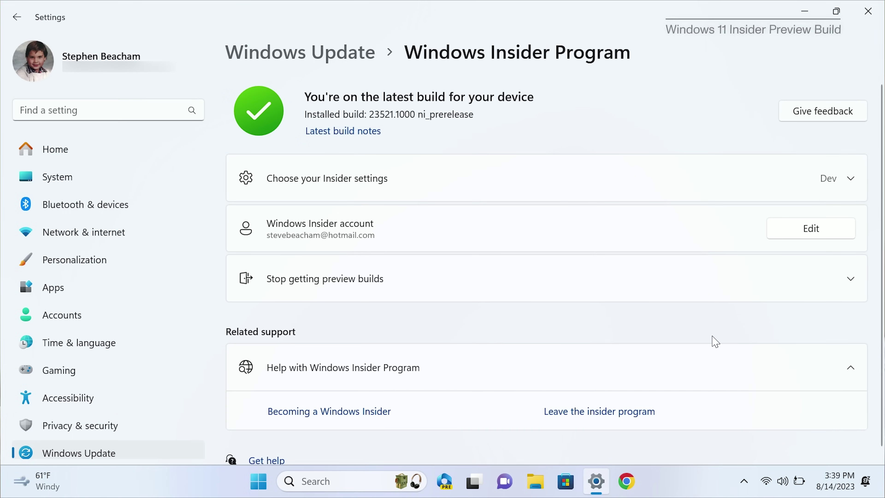
left_click(803, 168)
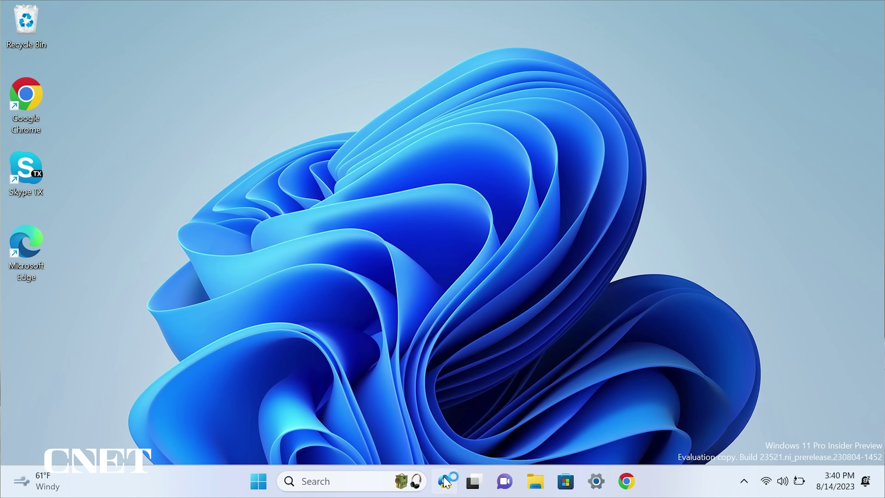
left_click(446, 483)
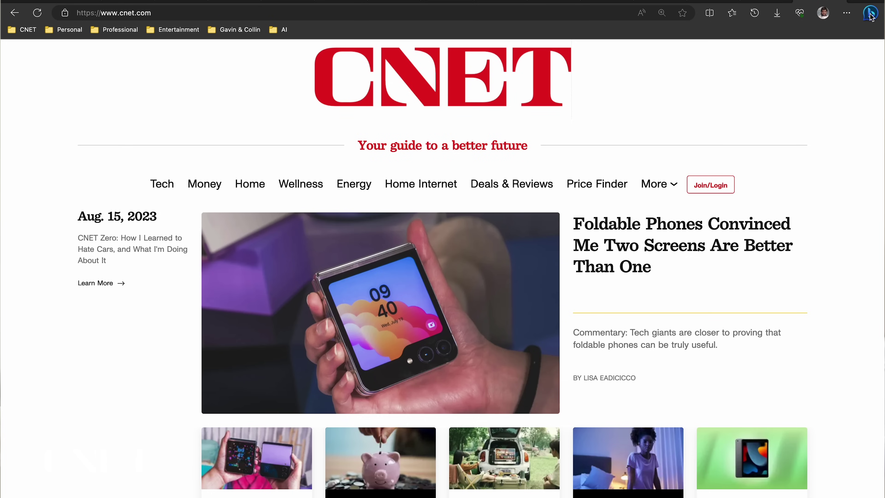
Open the Copilot chat sidebar in Microsoft Edge next to a new tab
left_click(870, 14)
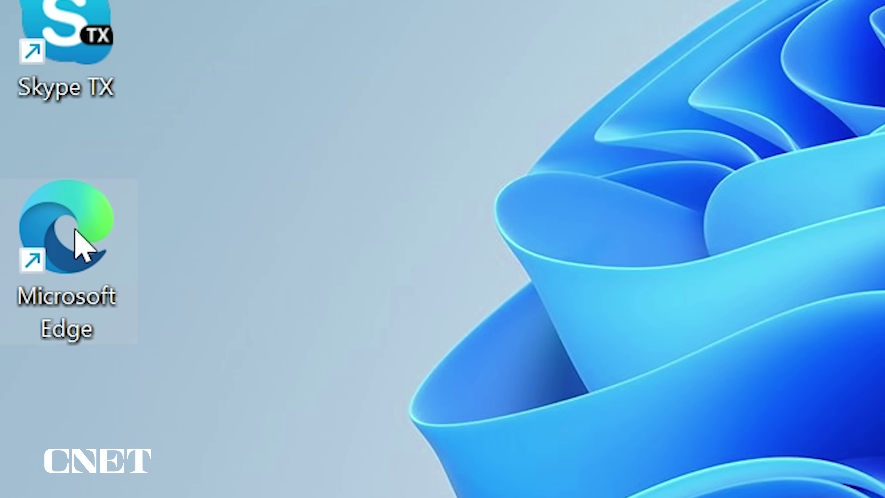
double_click(76, 231)
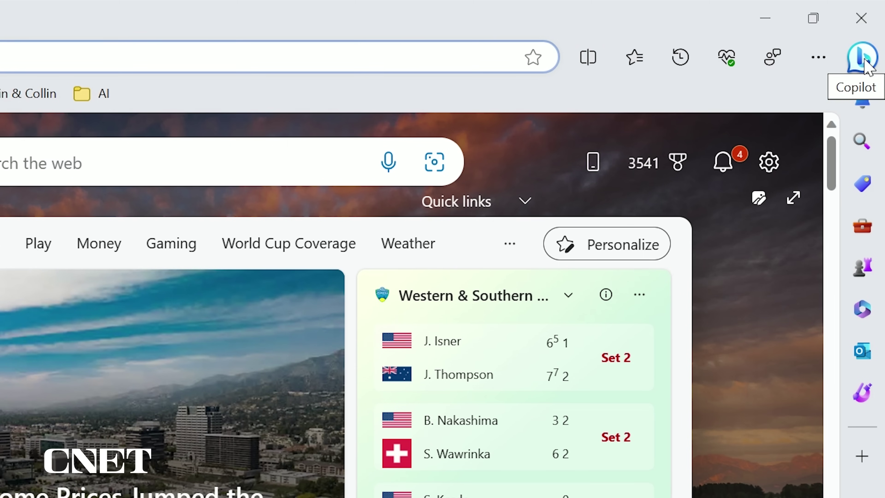
left_click(868, 66)
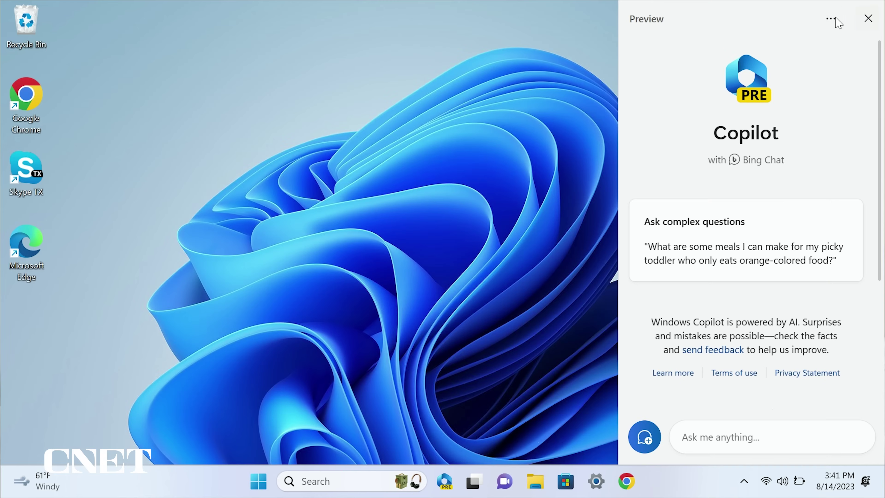
Check Copilot's Microsoft Edge content setting is On and load cnet.com in Edge
left_click(833, 19)
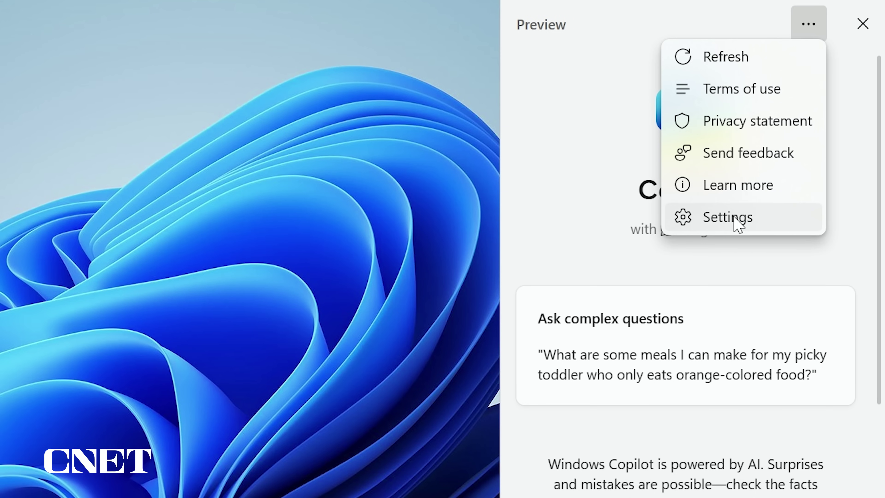
left_click(734, 216)
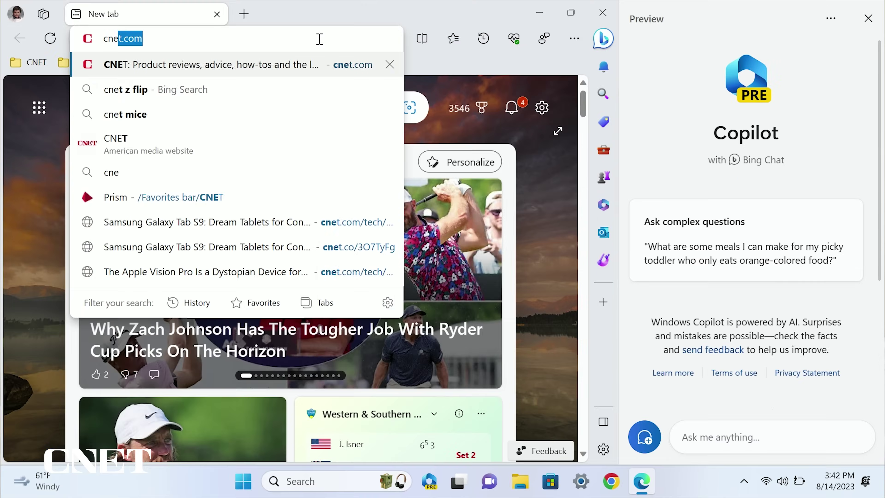
key("Return")
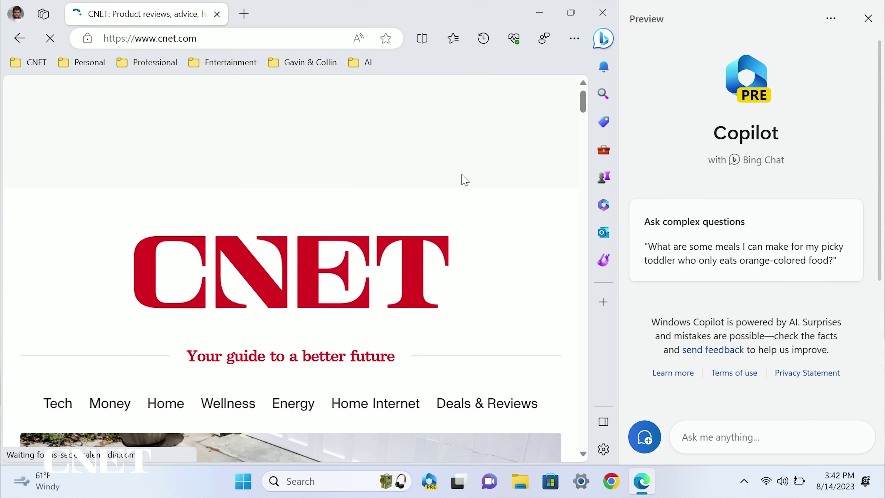
Ask Copilot 'Tell me about the tech website CNET.com', then refresh to a new conversation
left_click(760, 435)
type("Tell me about the tech website CNET.com")
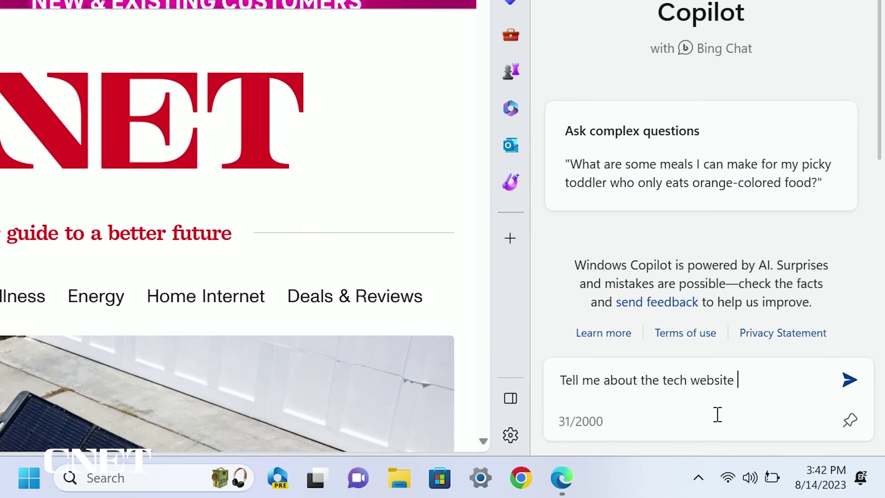
key("Return")
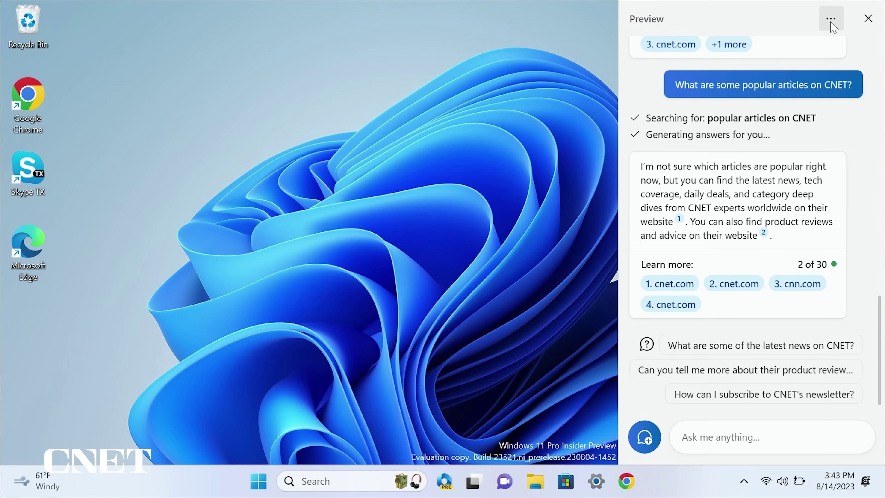
left_click(830, 19)
left_click(792, 42)
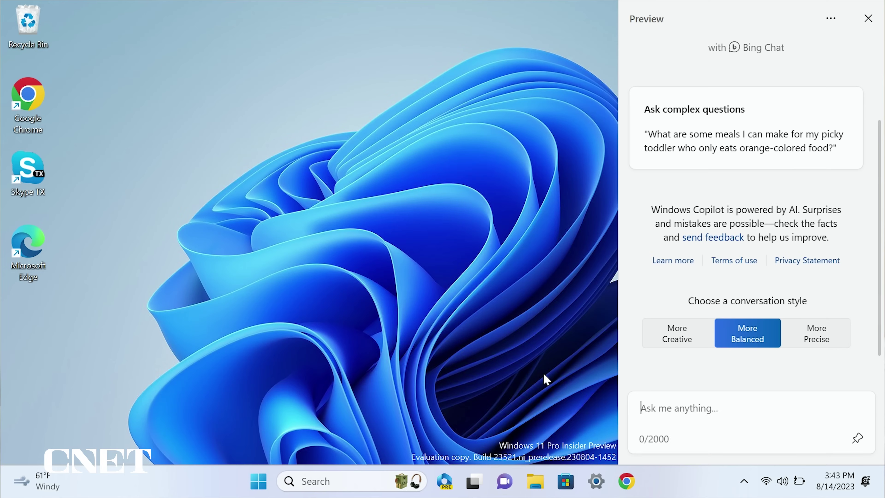
Ask Copilot to 'Enable dark mode' and confirm switching Windows to dark mode
type("Enable da")
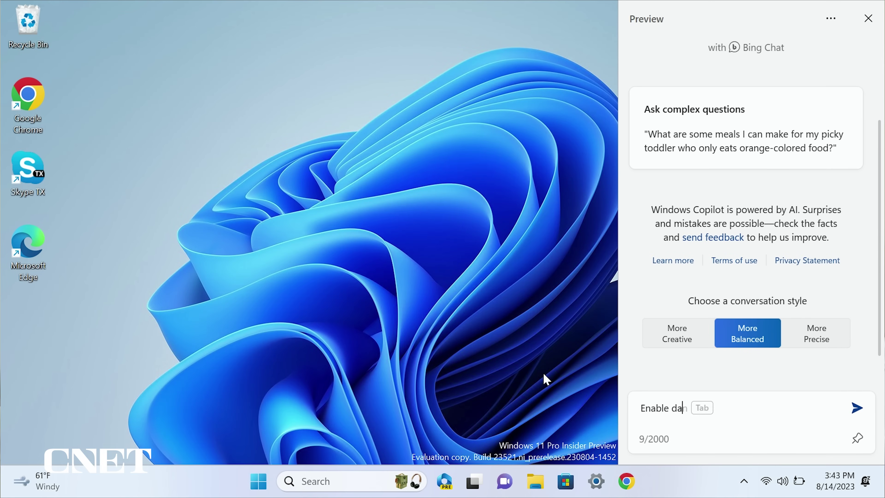
type("rk mode")
key("Return")
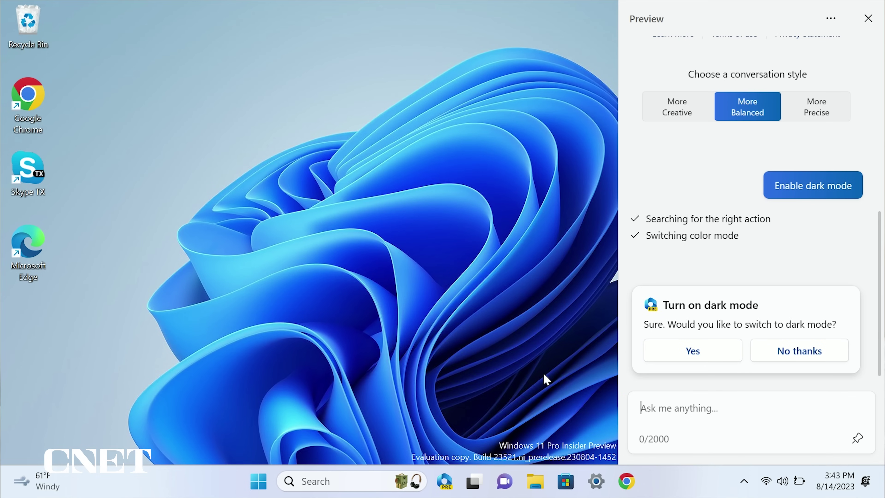
left_click(692, 358)
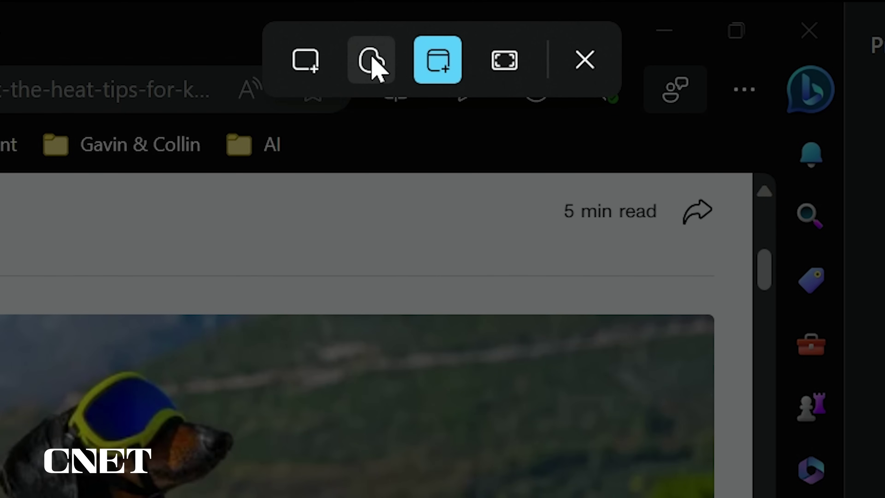
Take a rectangular snip around the dog photo in the CNET article
left_click(315, 75)
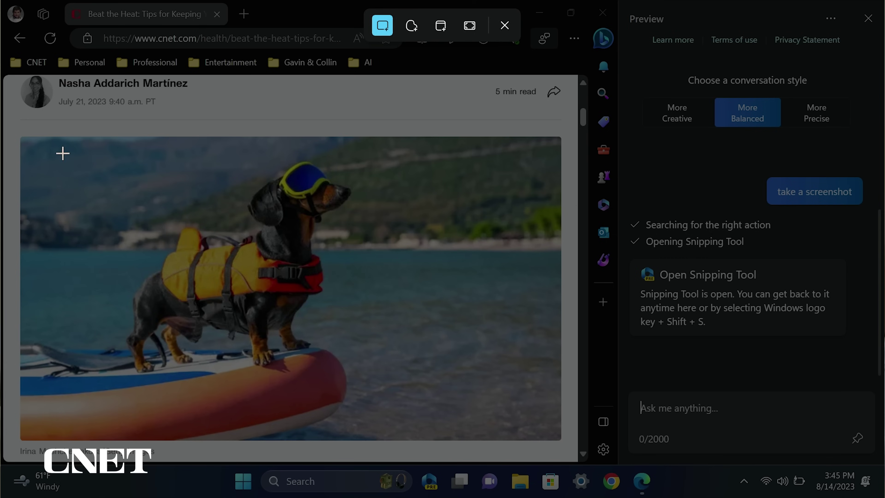
left_click_drag(63, 152, 483, 431)
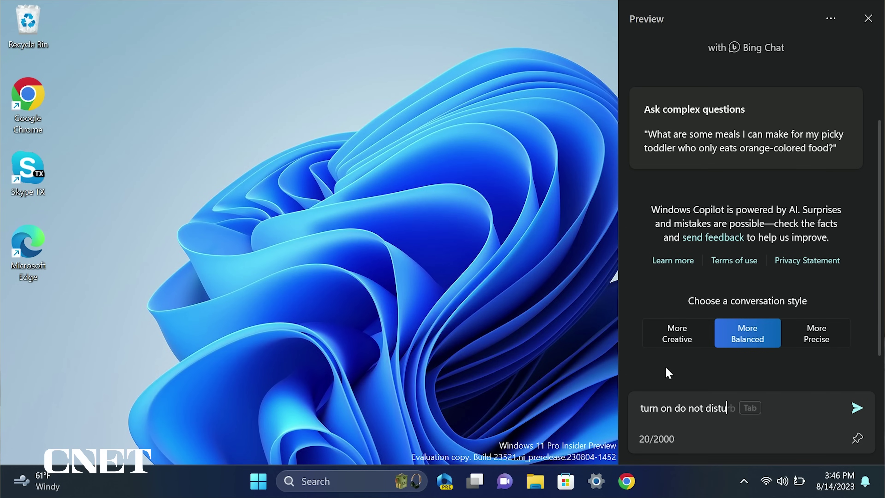
Send 'turn on do not disturb' to Copilot and confirm it with Yes
key("Return")
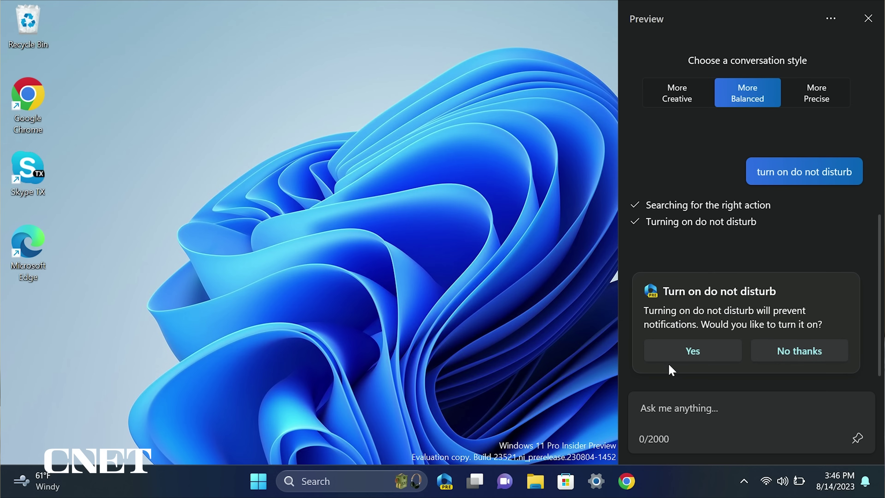
left_click(692, 353)
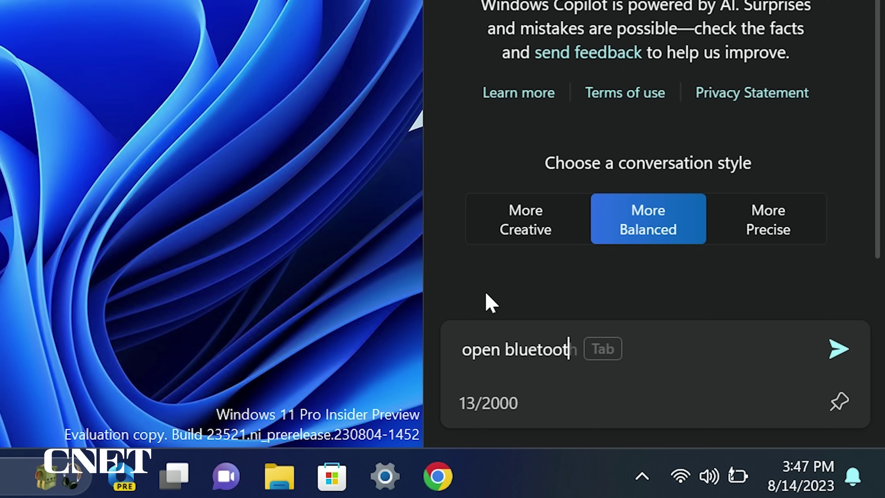
Have Copilot open Bluetooth settings and scroll down the Devices page
type("h se")
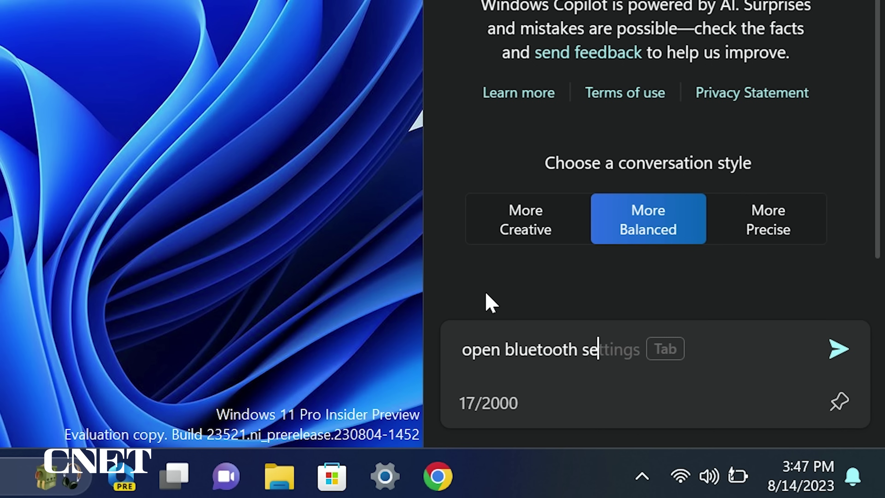
type("ttings")
key("Return")
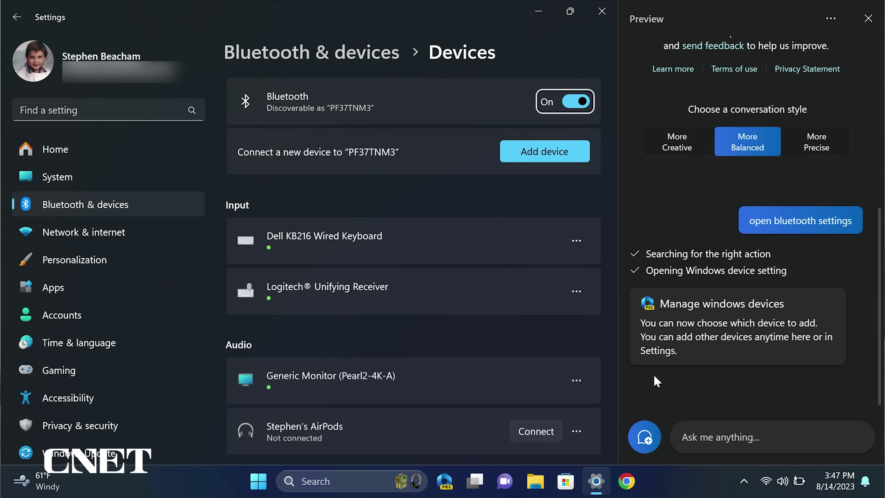
scroll(537, 356, "down", 6)
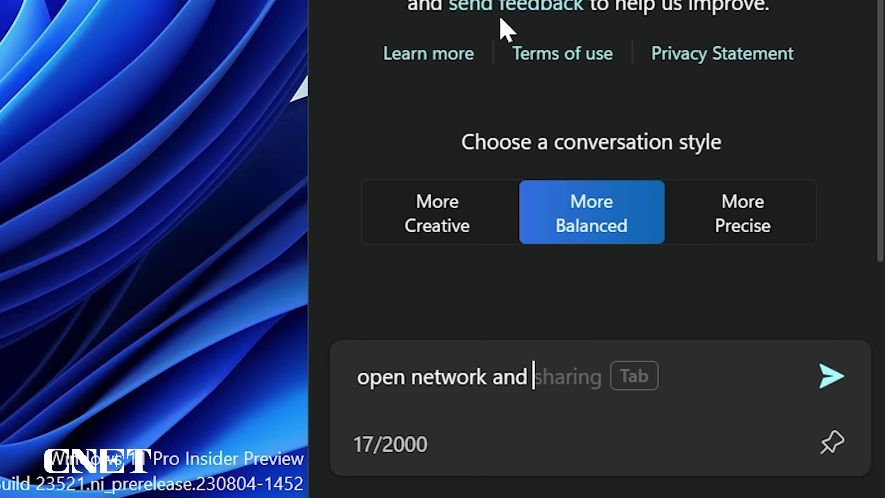
Send the 'open network and internet' and 'open personalization settings' requests to Copilot
key("Tab")
key("Return")
key("Tab")
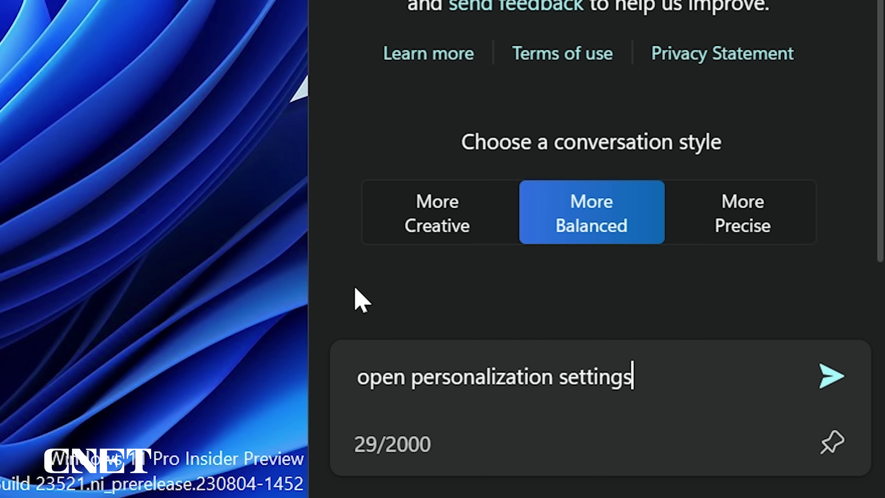
key("Return")
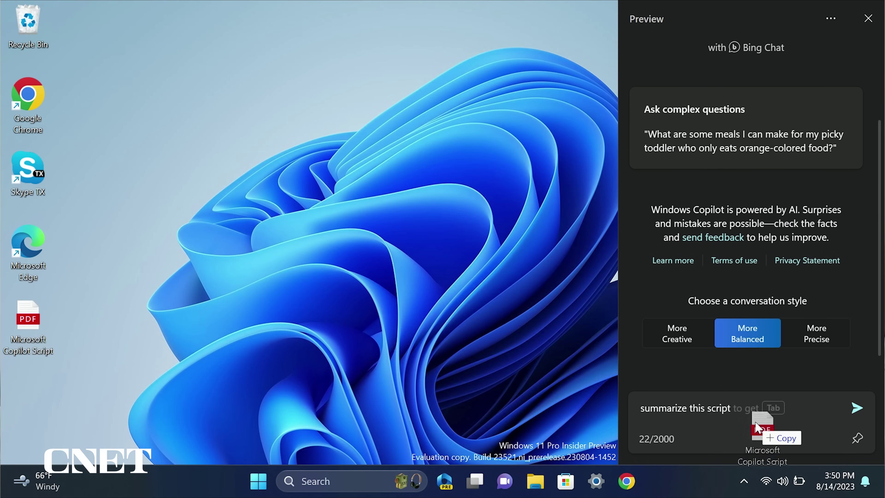
Drop the Microsoft Copilot Script PDF onto Copilot's 'summarize this script' prompt
left_click_drag(757, 427, 757, 426)
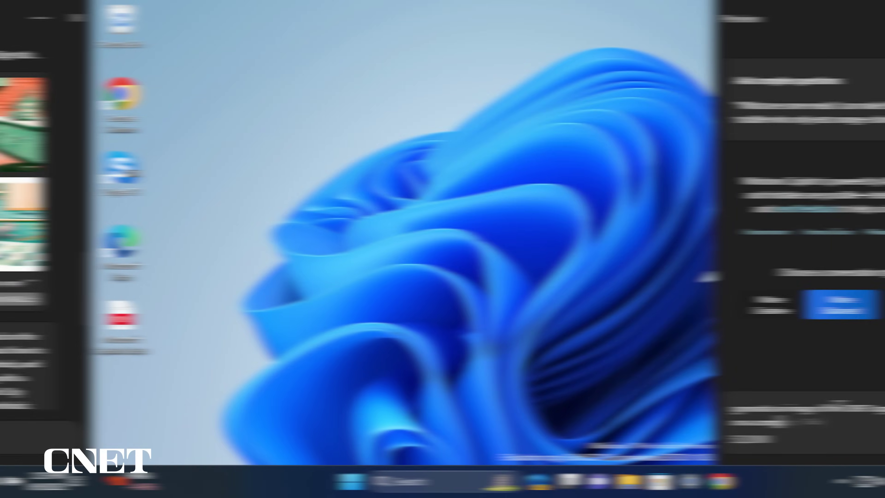
Generate images of the CNET logo dancing on a computer and open the first one
key("Return")
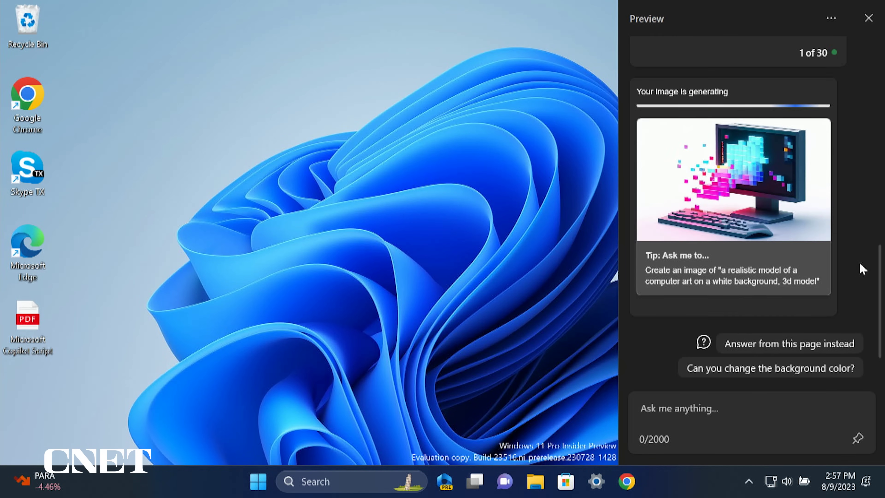
left_click(701, 200)
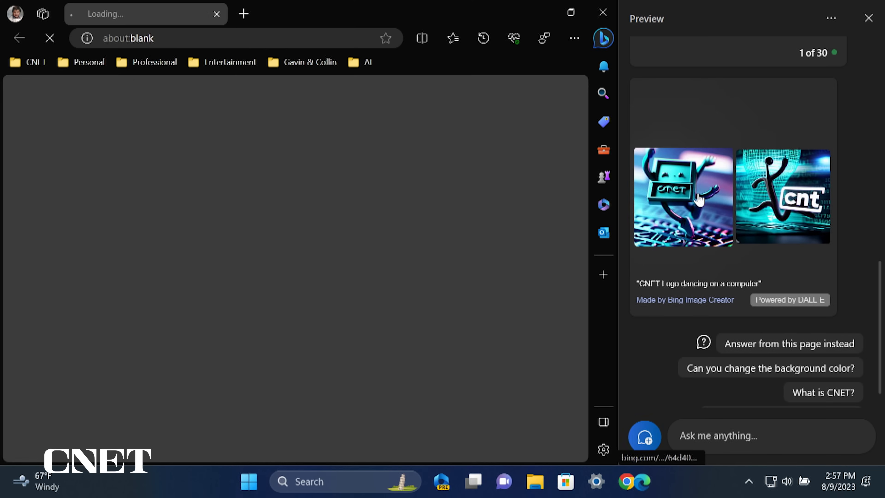